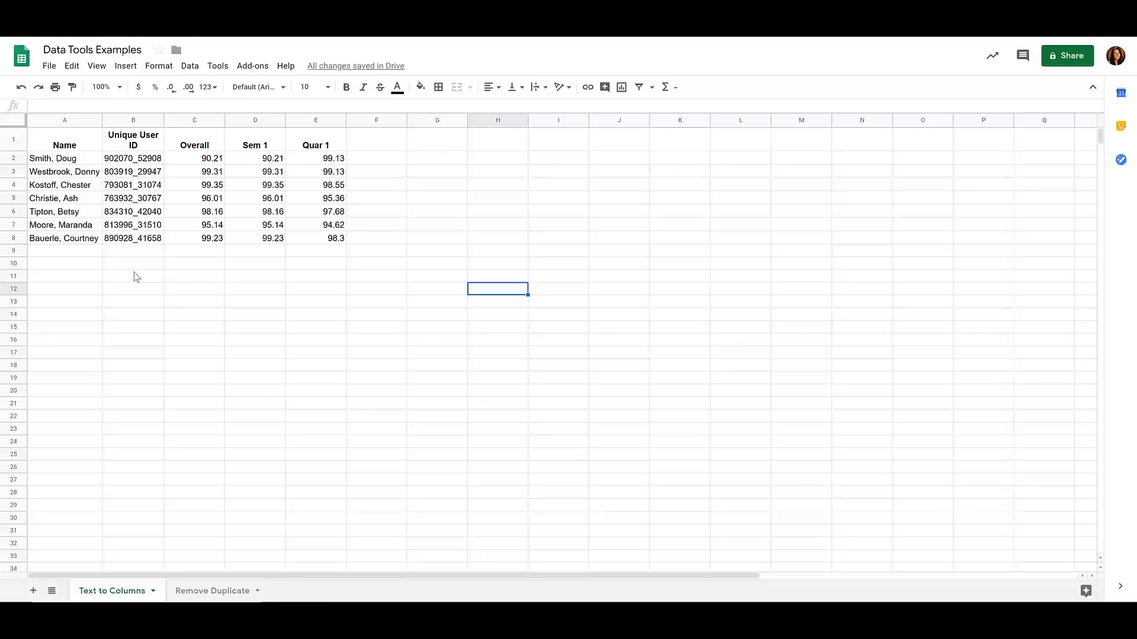
# Insert one empty column directly before the Unique User ID column
pyautogui.click(141, 123)
pyautogui.rightClick(141, 123)
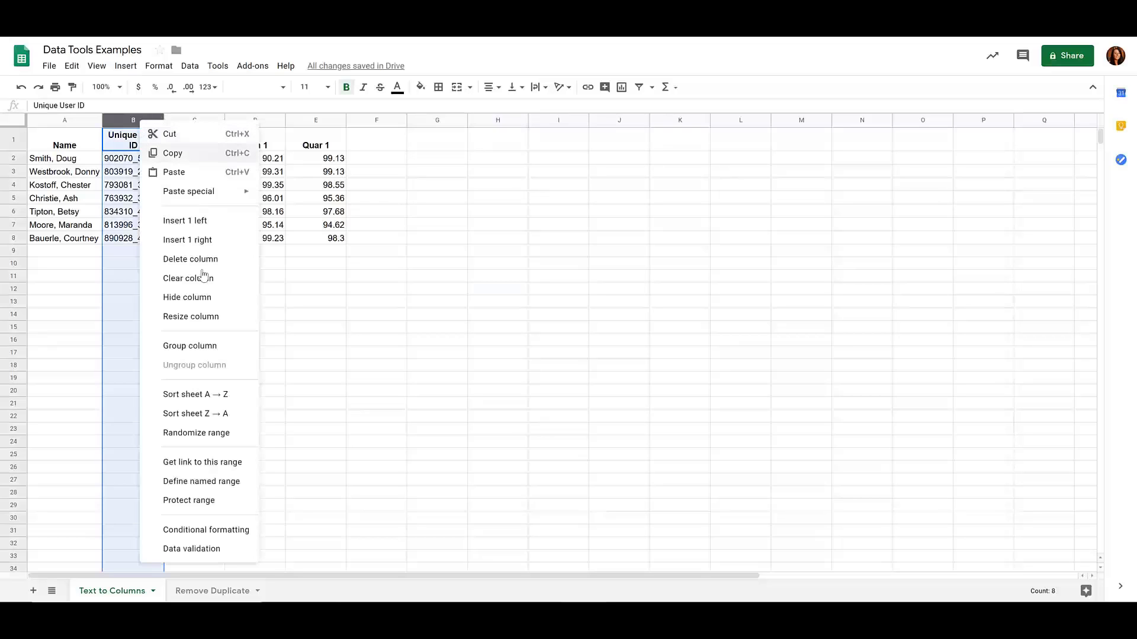
pyautogui.click(216, 224)
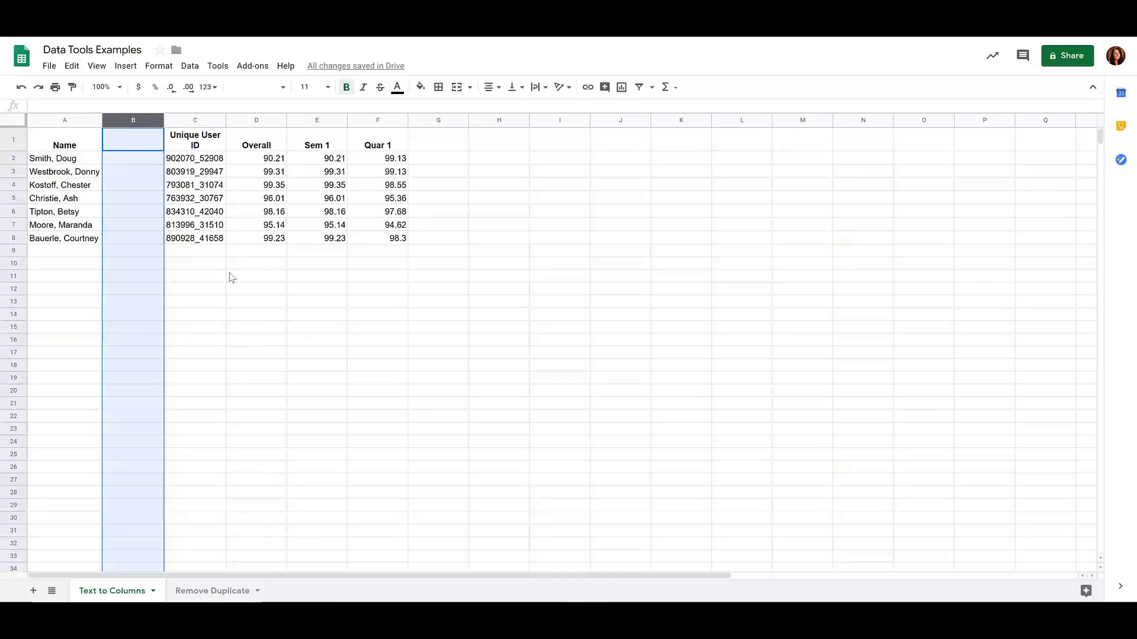
pyautogui.click(251, 305)
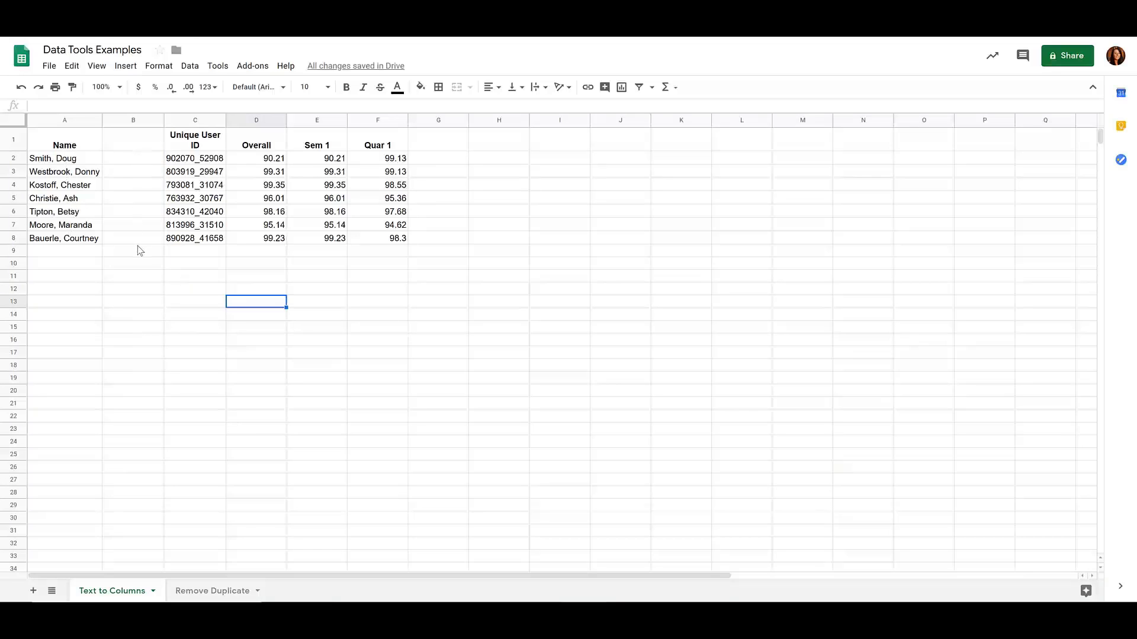
# Split the Name column's text into columns, leaving the separator on Detect automatically
pyautogui.click(66, 120)
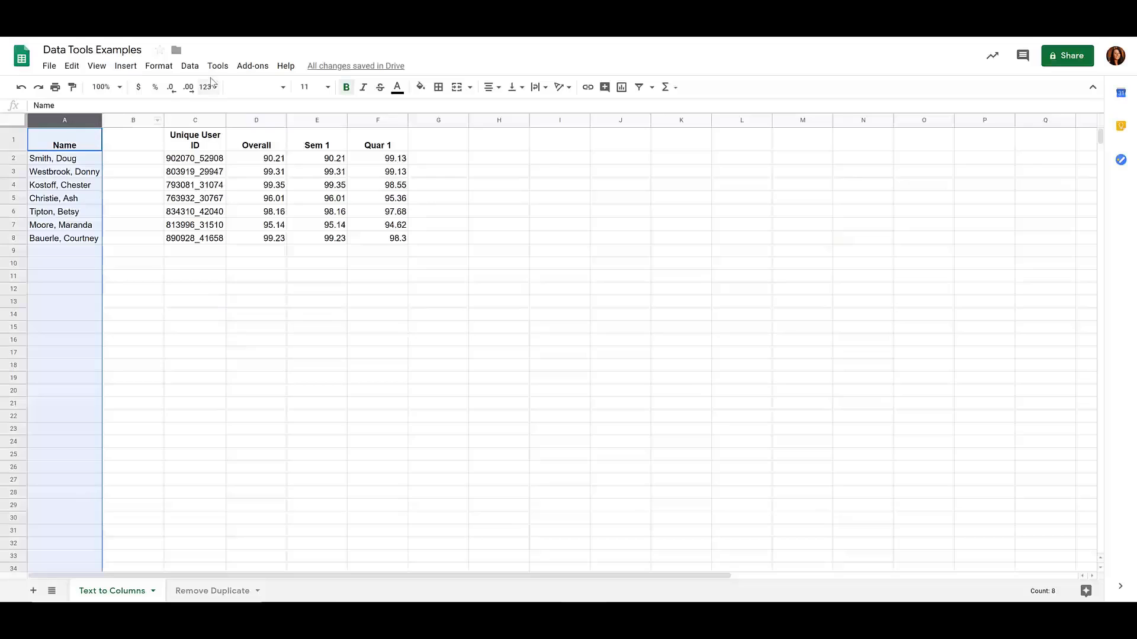
pyautogui.click(190, 67)
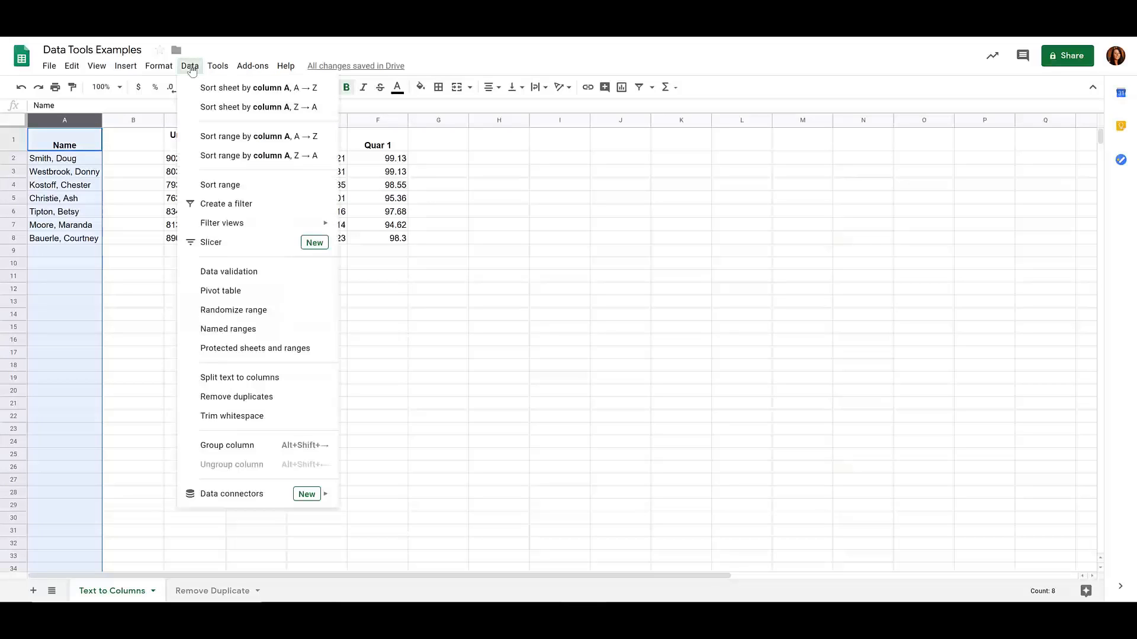
pyautogui.click(301, 383)
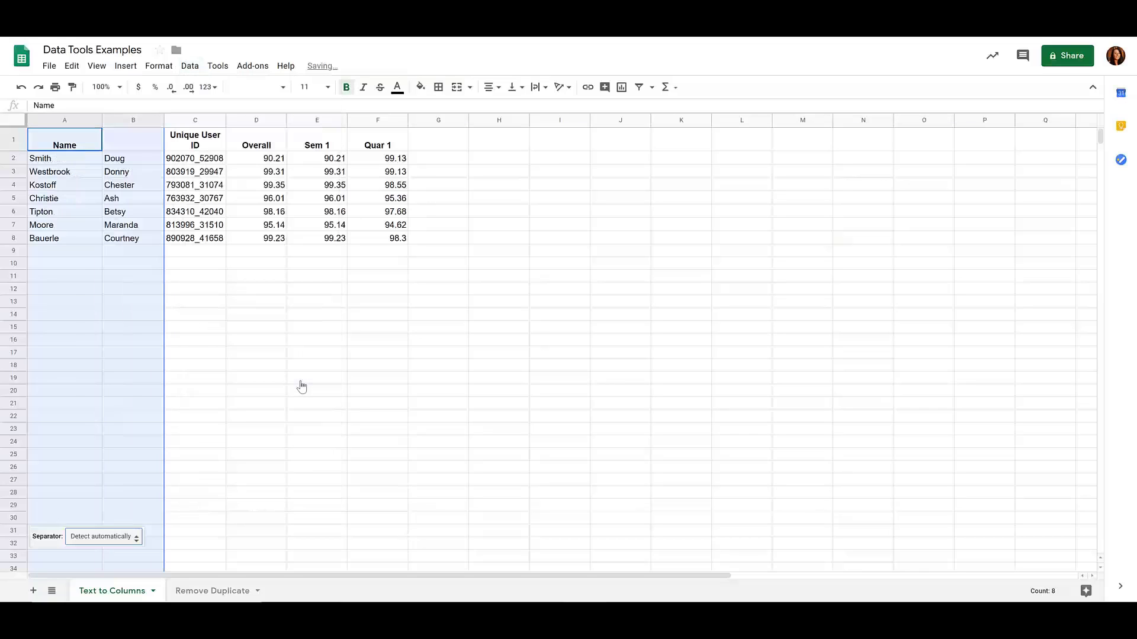
pyautogui.click(125, 543)
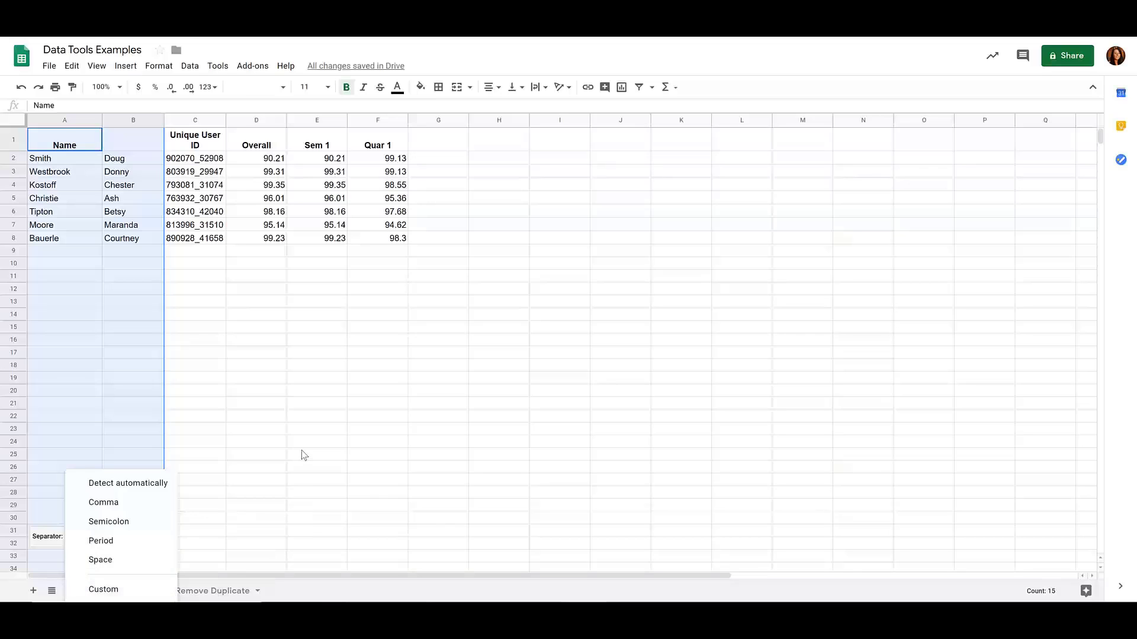
pyautogui.click(318, 402)
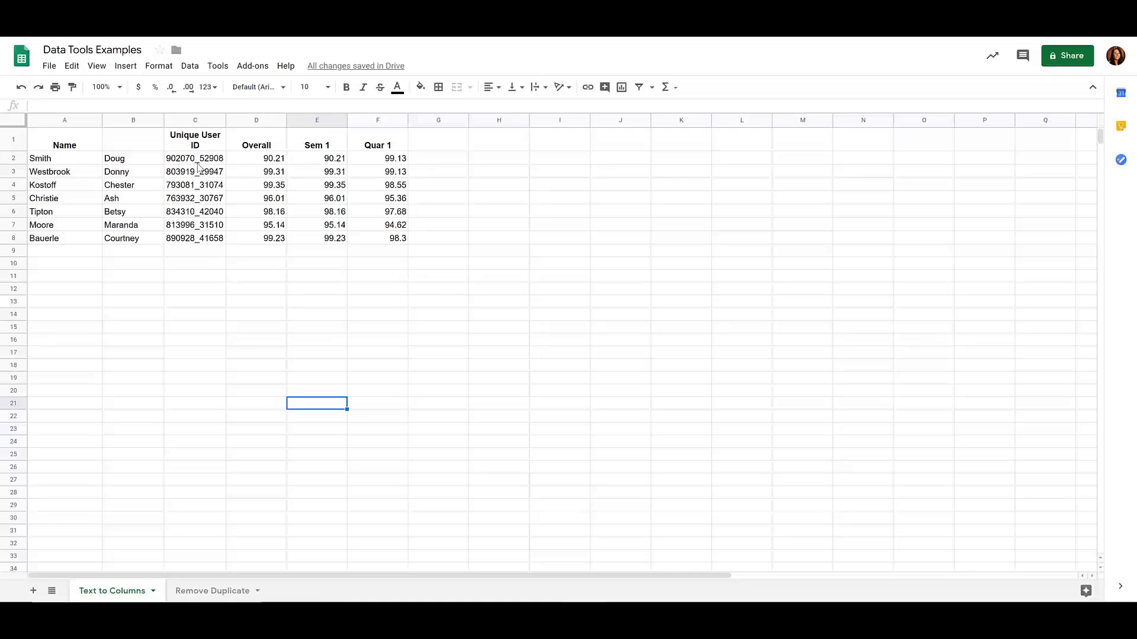
# Insert one empty column between the Unique User ID and Overall columns
pyautogui.click(261, 123)
pyautogui.rightClick(260, 122)
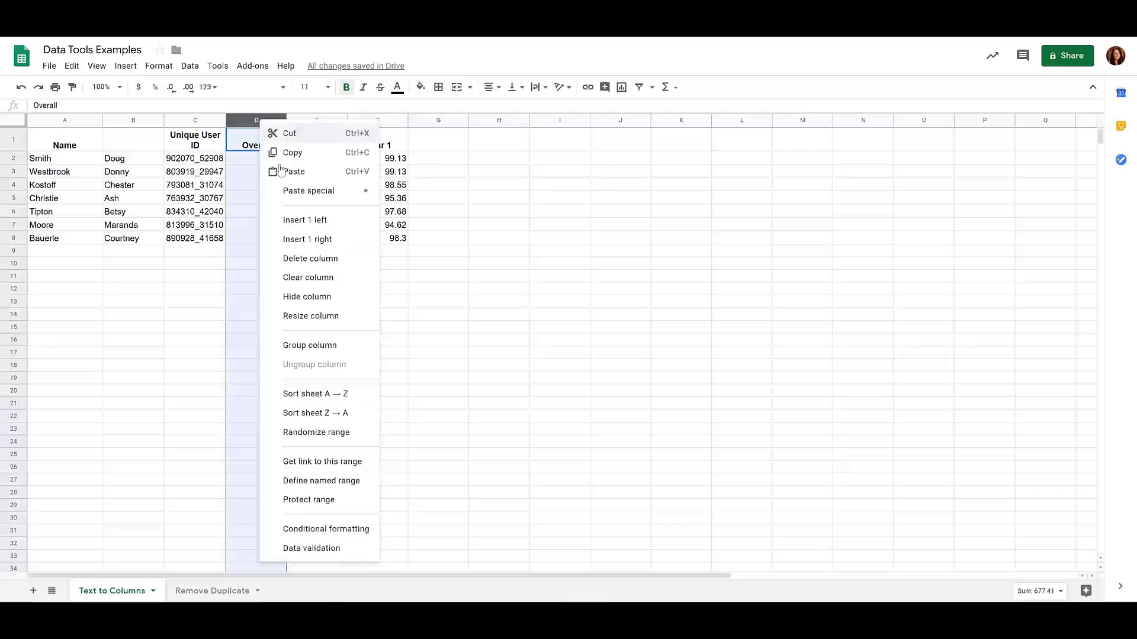
pyautogui.click(290, 219)
# Split the Unique User ID column's text into columns using an underscore as the custom separator
pyautogui.click(201, 123)
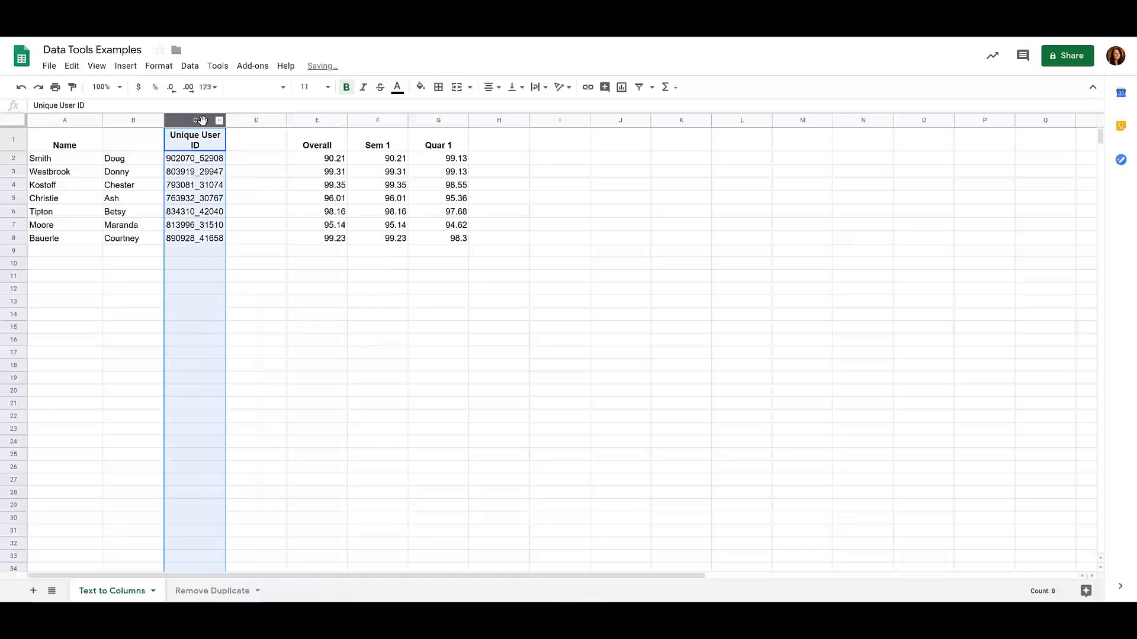
pyautogui.click(190, 66)
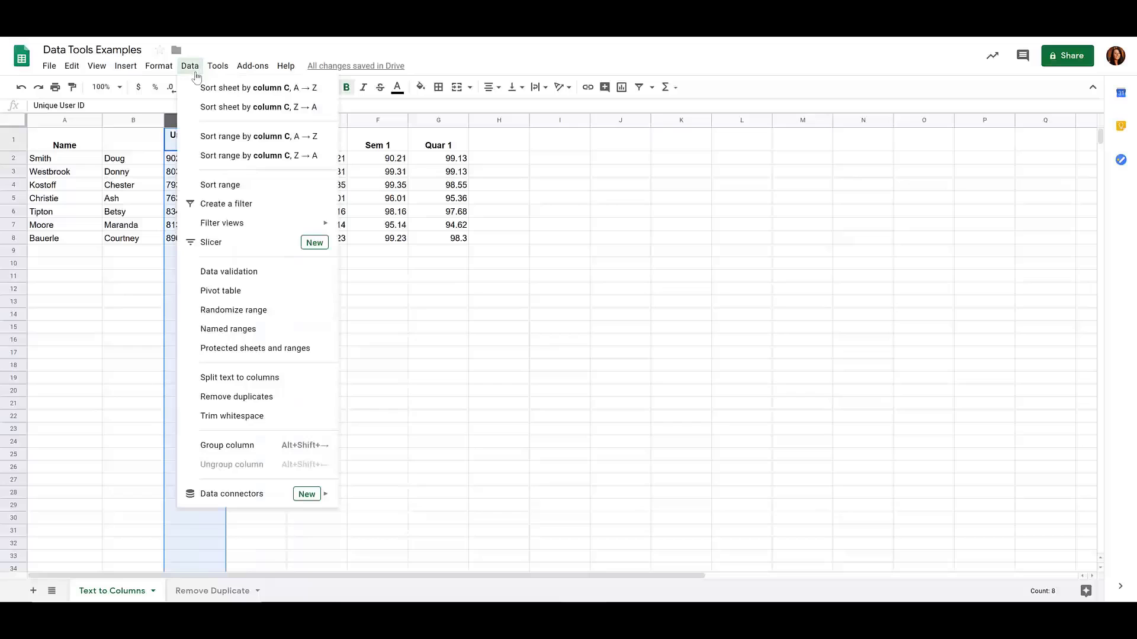
pyautogui.click(327, 385)
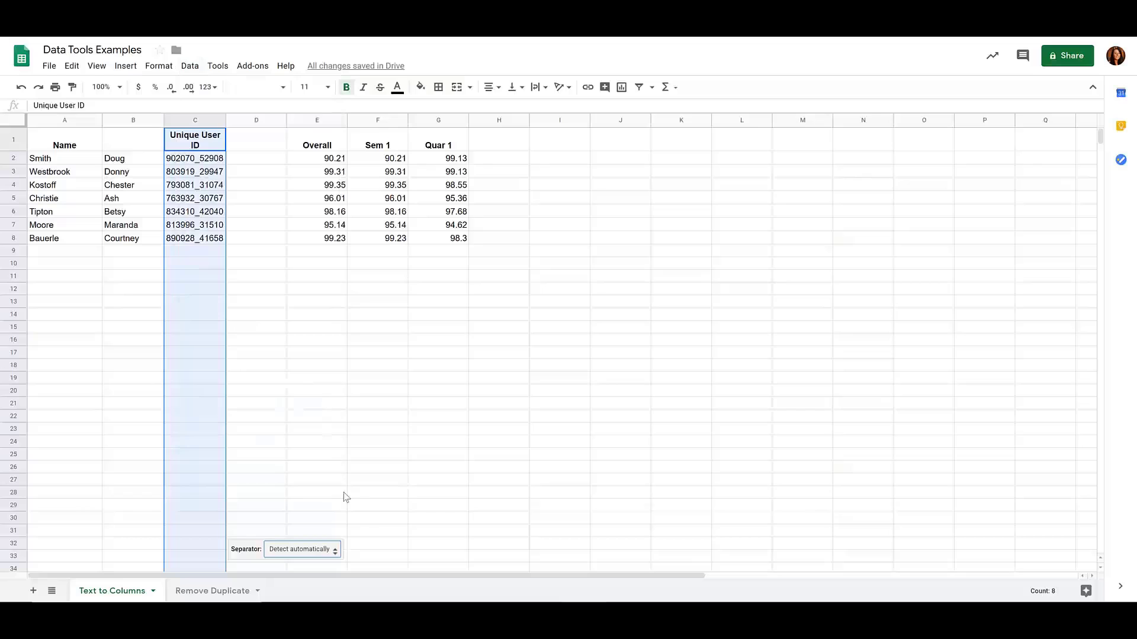
pyautogui.click(335, 550)
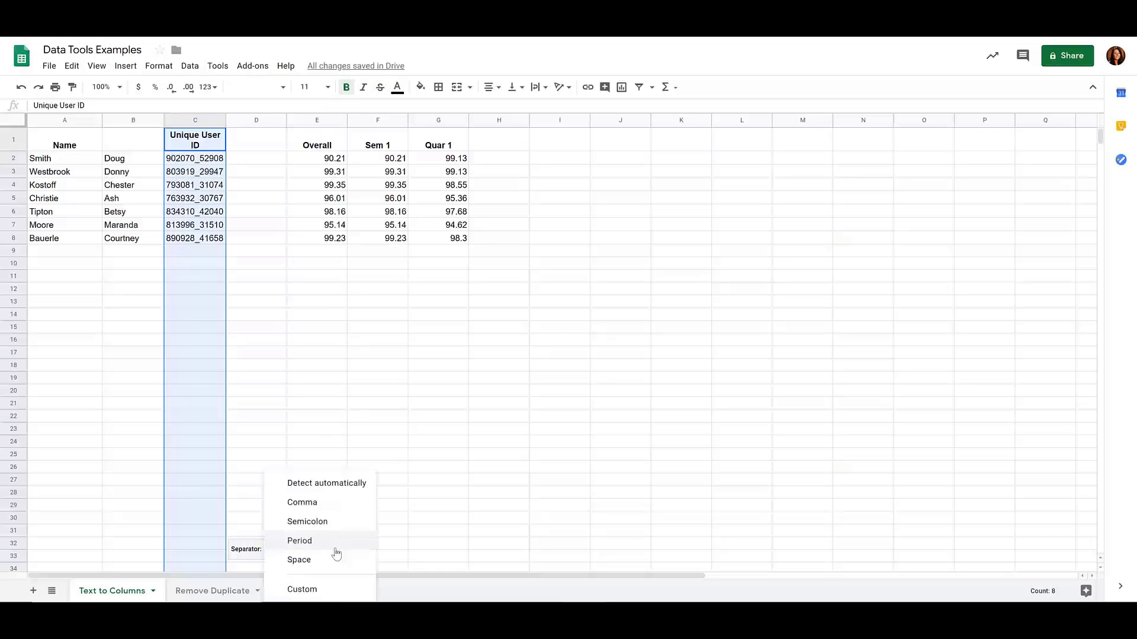
pyautogui.click(346, 595)
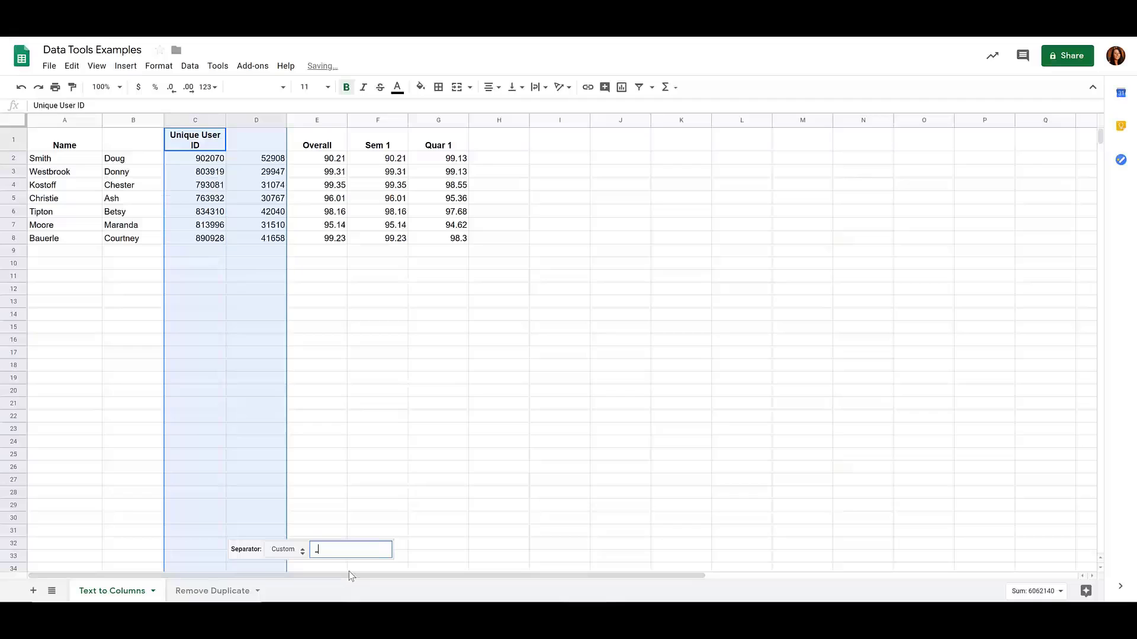
pyautogui.click(448, 501)
# Delete column D, which holds the split-off second part of the user IDs
pyautogui.click(261, 121)
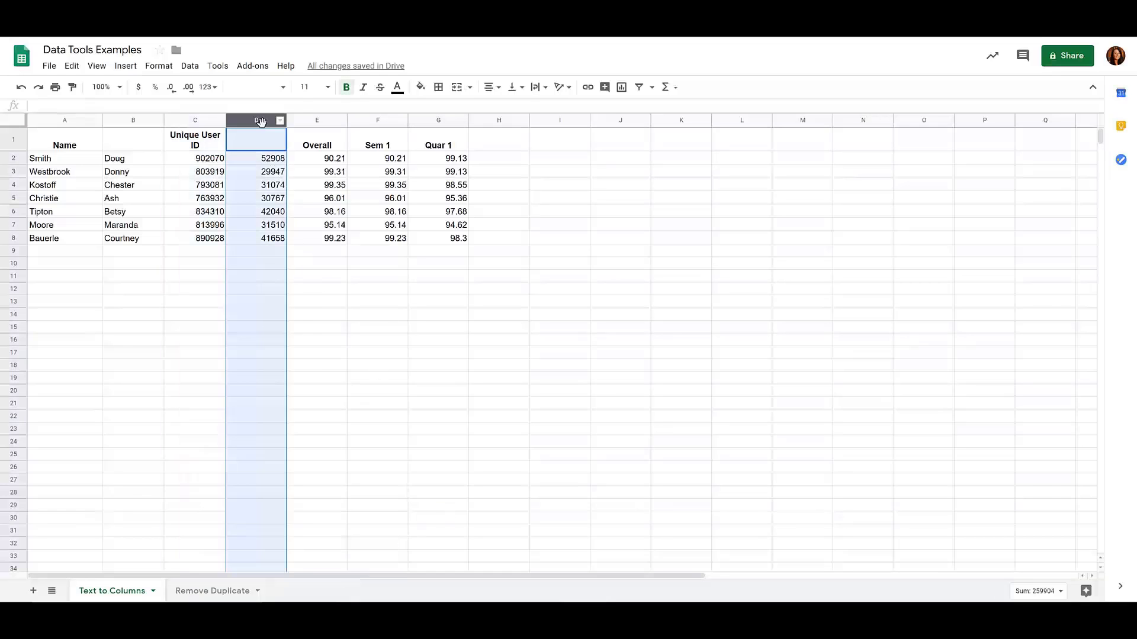
pyautogui.click(280, 121)
pyautogui.click(336, 264)
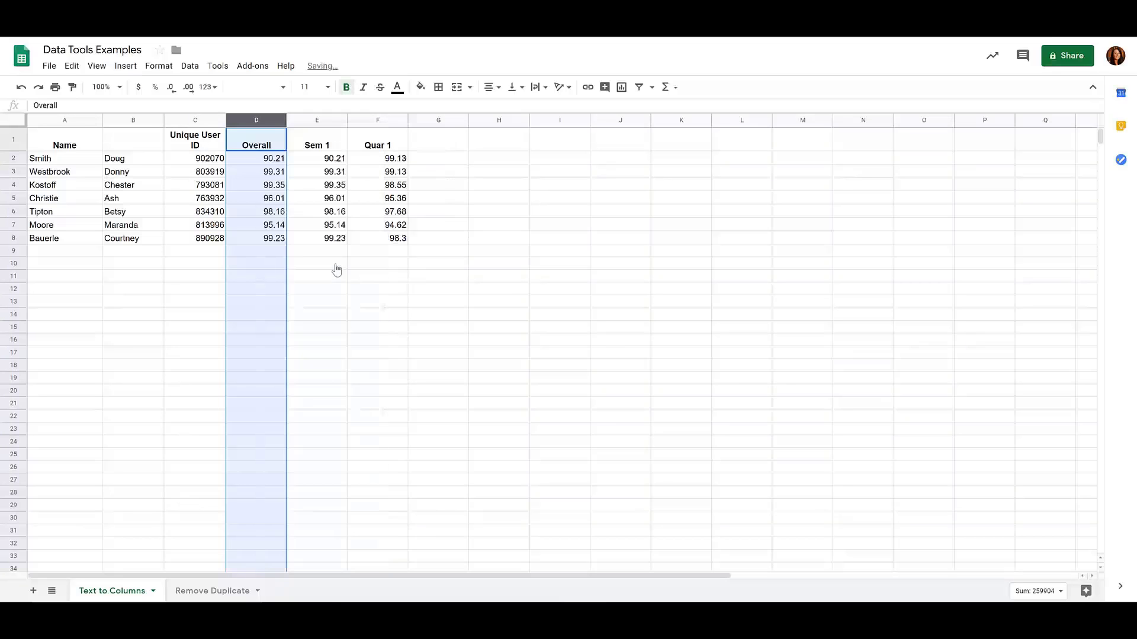
pyautogui.click(212, 251)
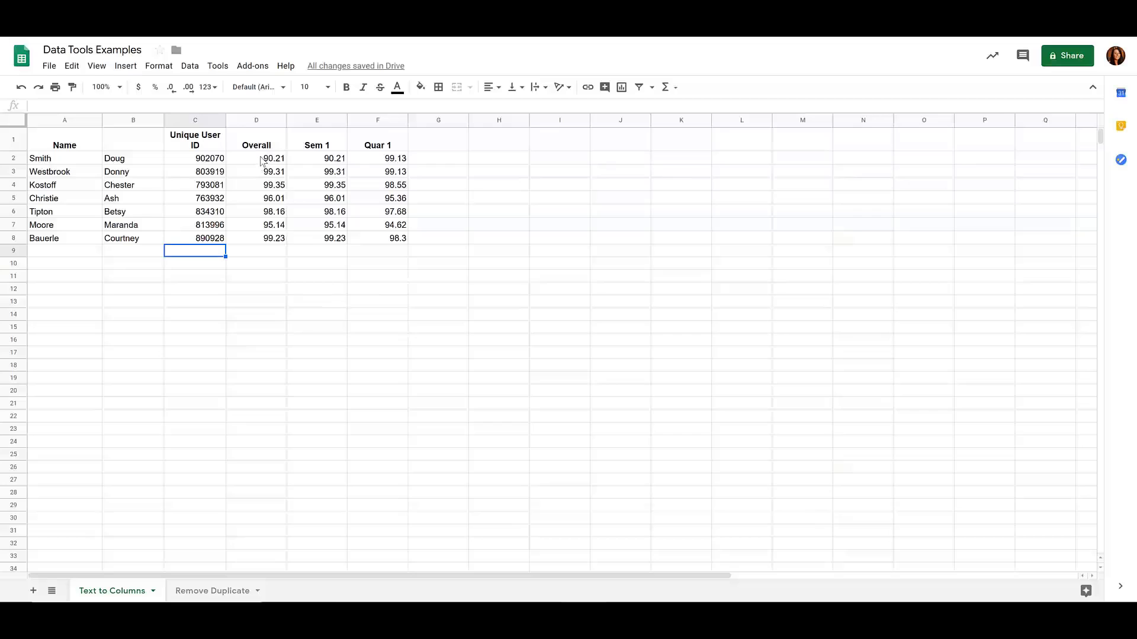
# Protect the score range D2:F8 with the description "Student Scores" and proceed to its editing permissions
pyautogui.moveTo(261, 161); pyautogui.dragTo(396, 245)
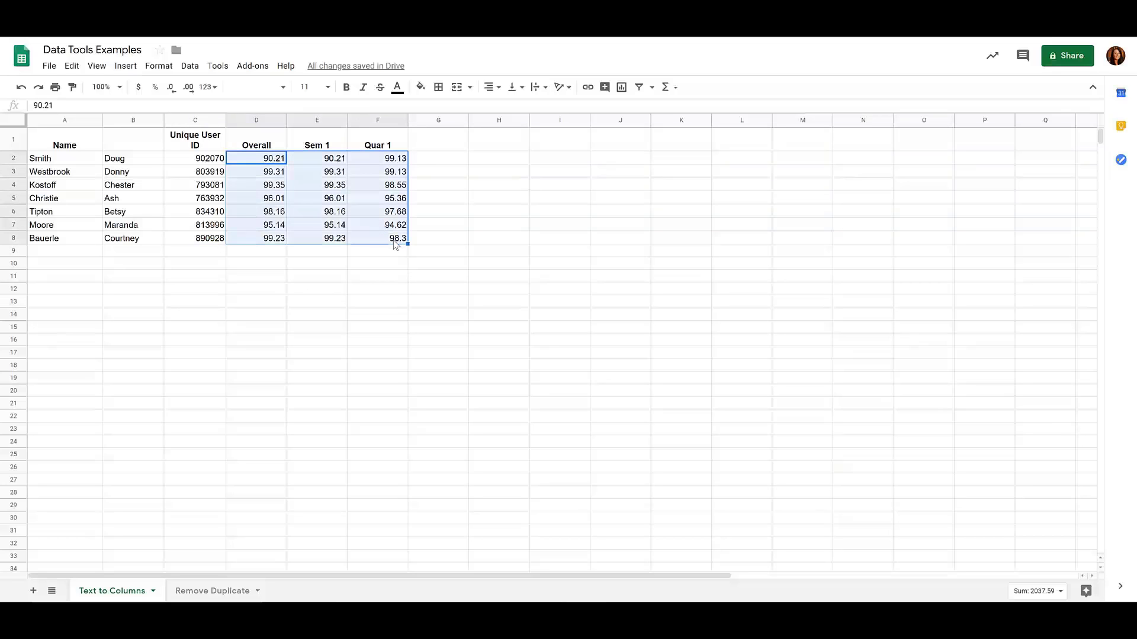
pyautogui.click(194, 67)
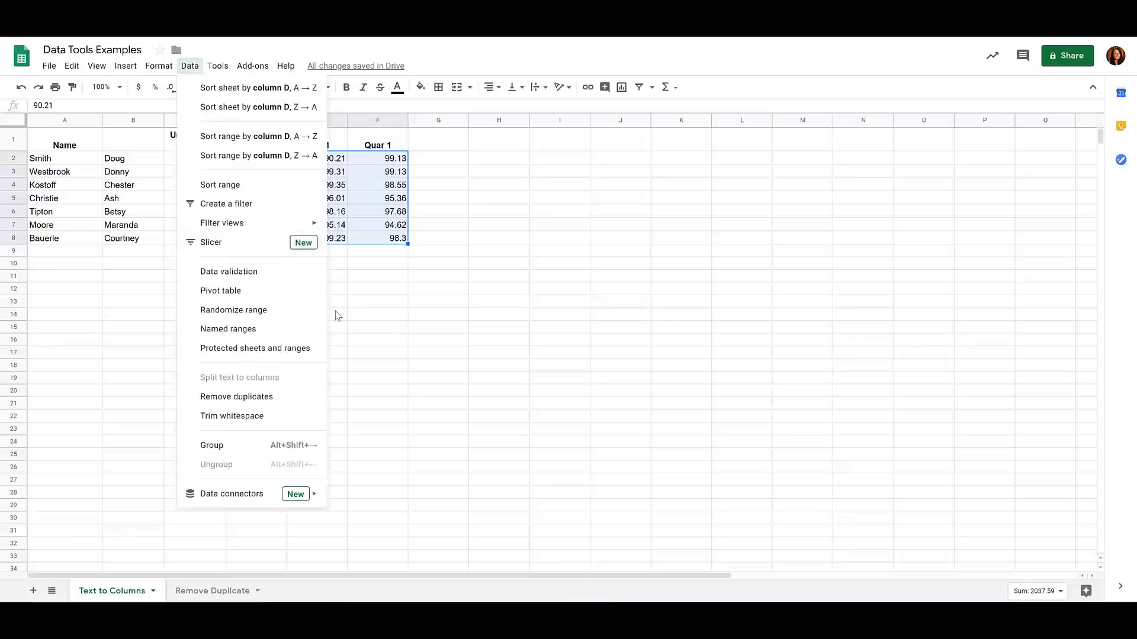
pyautogui.click(320, 356)
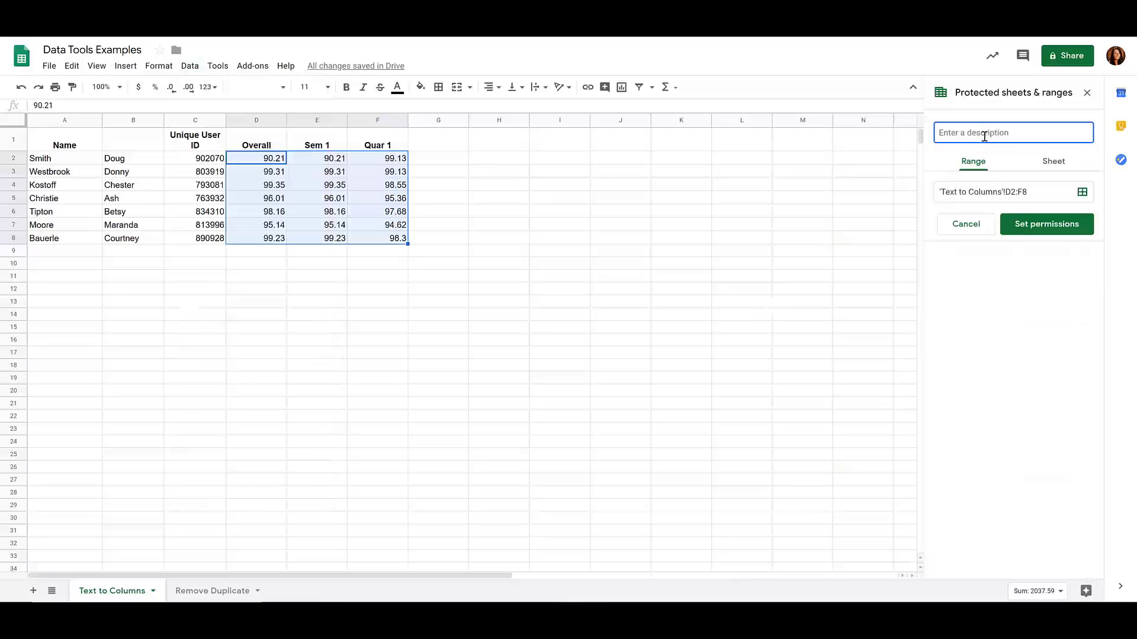
pyautogui.write('Student Scores')
pyautogui.click(1044, 224)
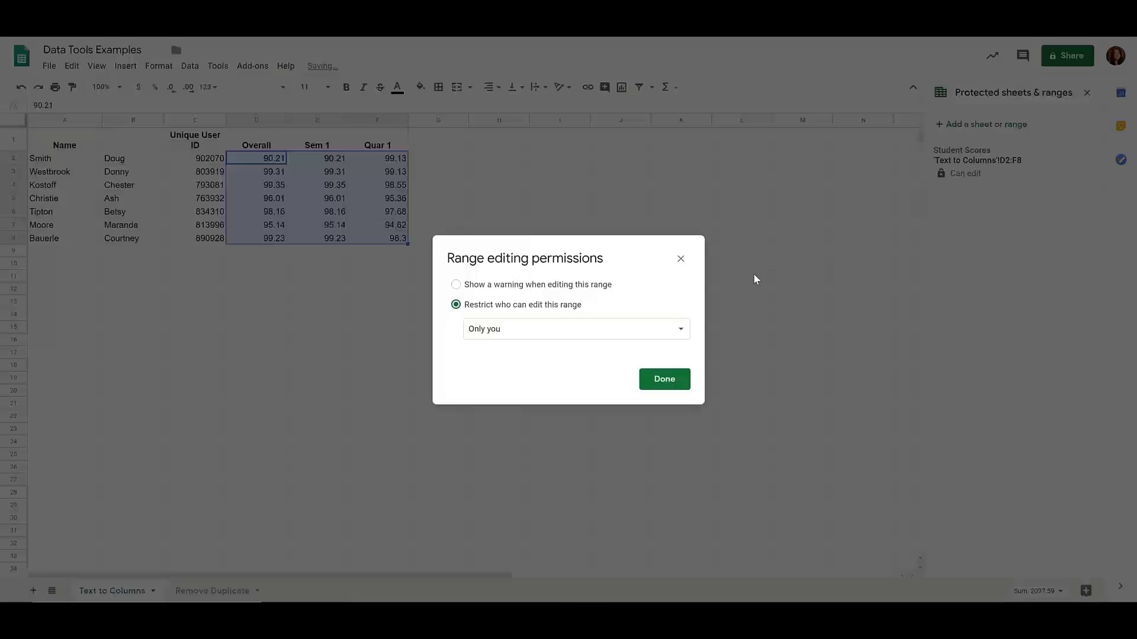
# Set the protected Student Scores range to show a warning when edited, and cancel a trial edit of it
pyautogui.click(563, 336)
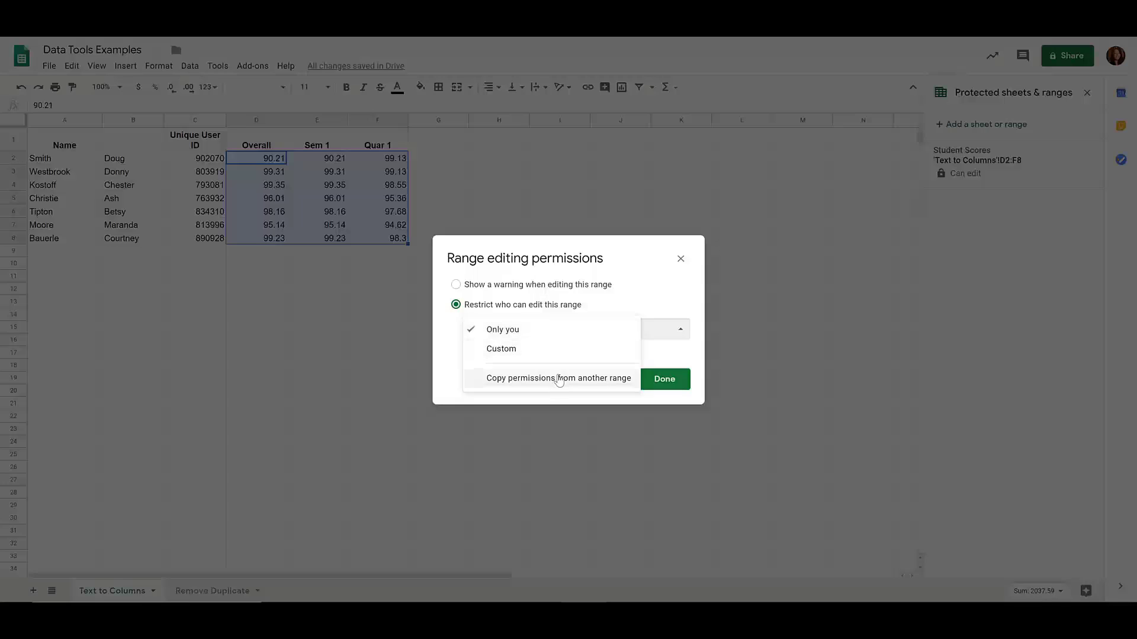
pyautogui.click(634, 309)
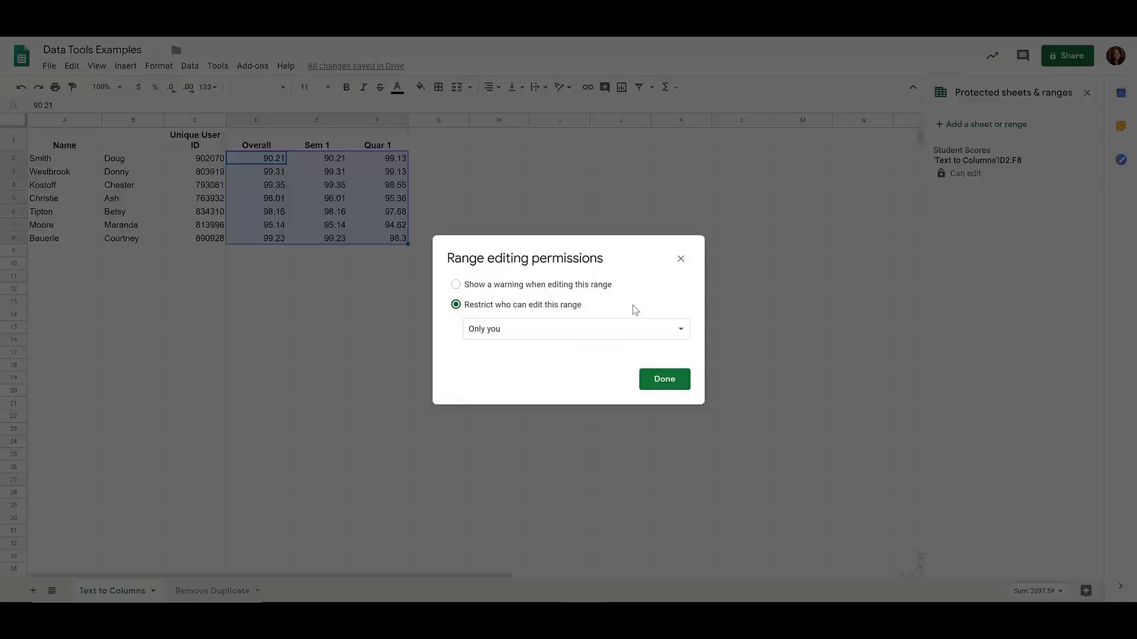
pyautogui.click(501, 287)
pyautogui.click(657, 384)
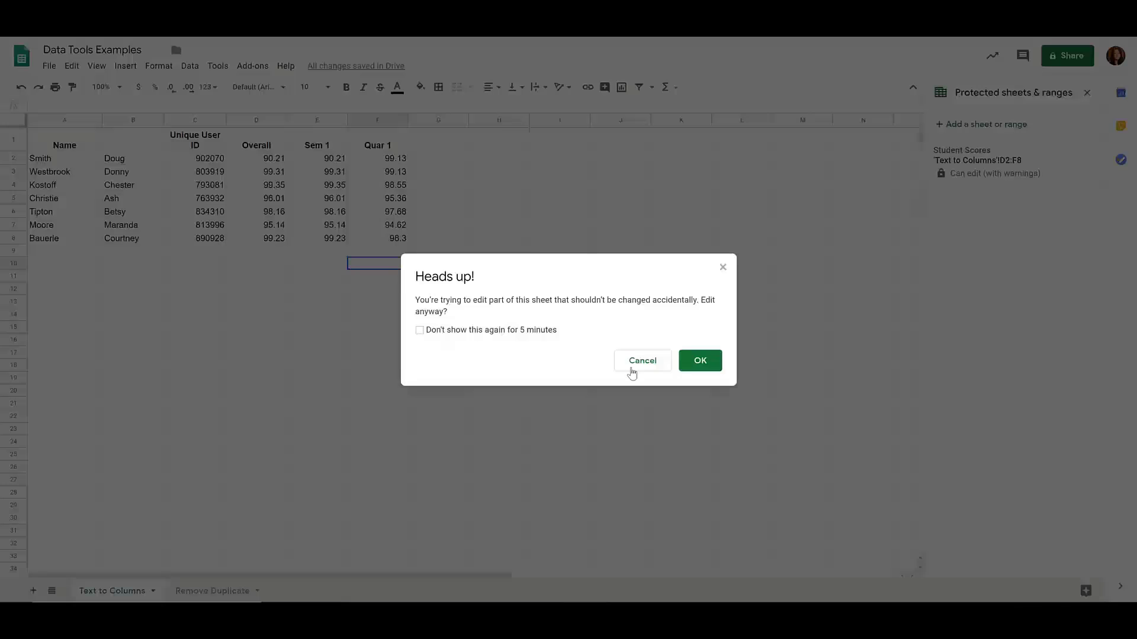
pyautogui.click(632, 362)
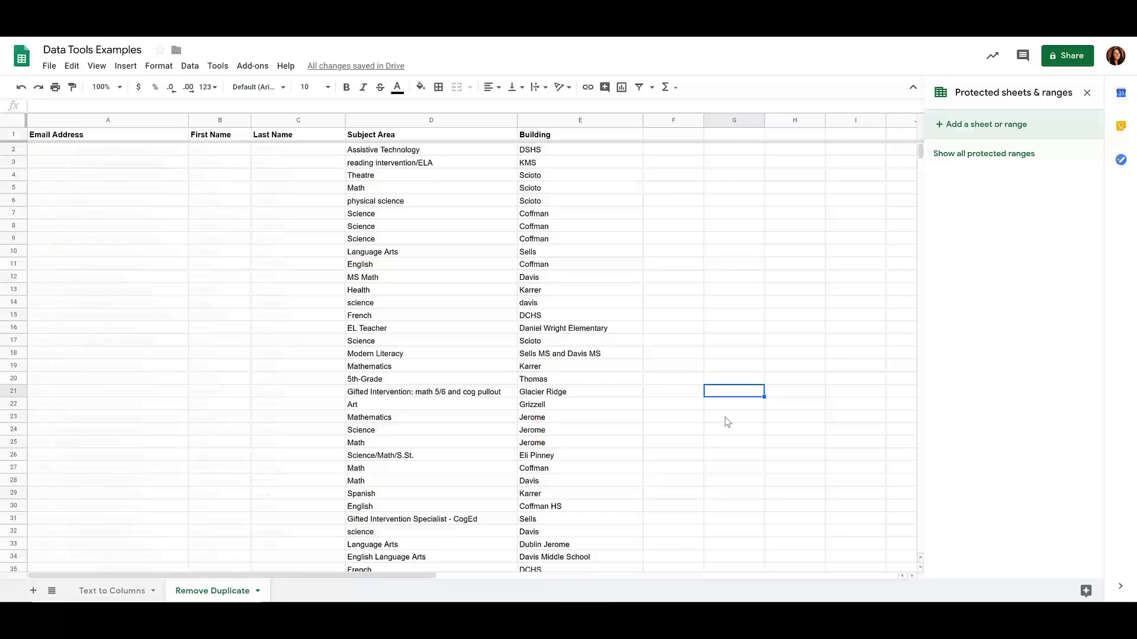
# Remove duplicates from the Subject Area column of the Remove Duplicate sheet, treating the first row as a header
pyautogui.click(434, 120)
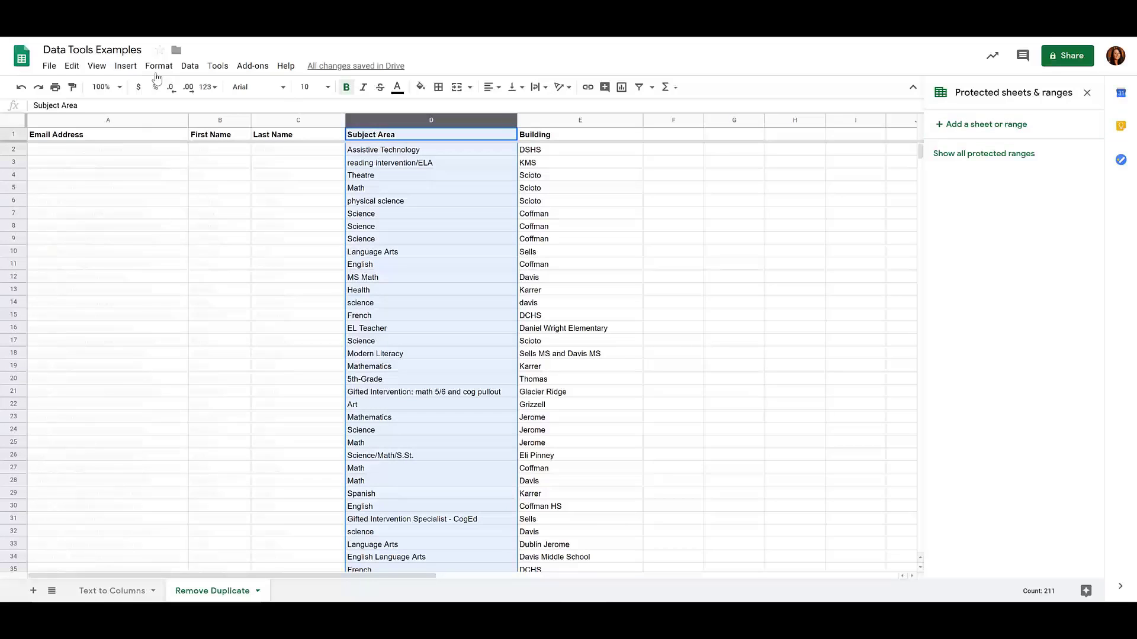
pyautogui.click(188, 68)
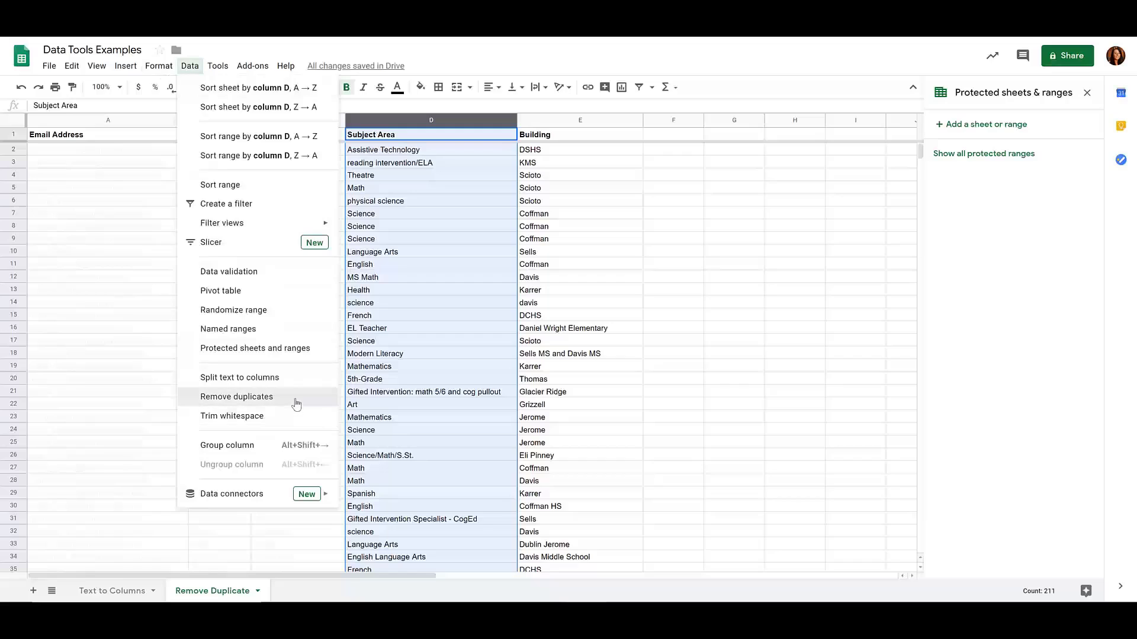
pyautogui.click(296, 401)
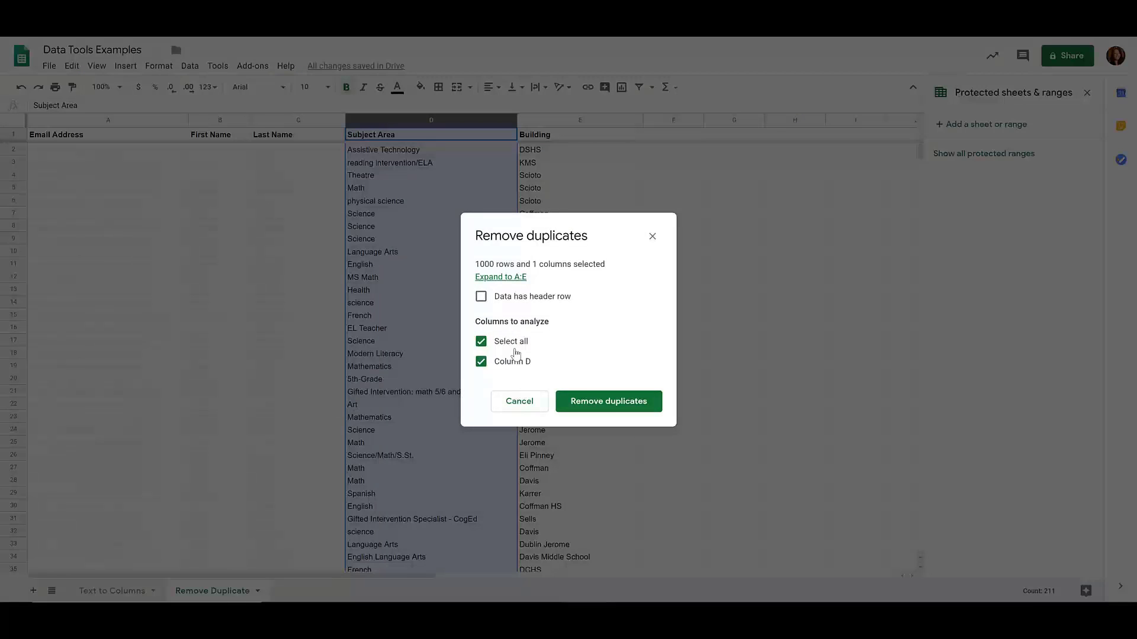
pyautogui.click(480, 297)
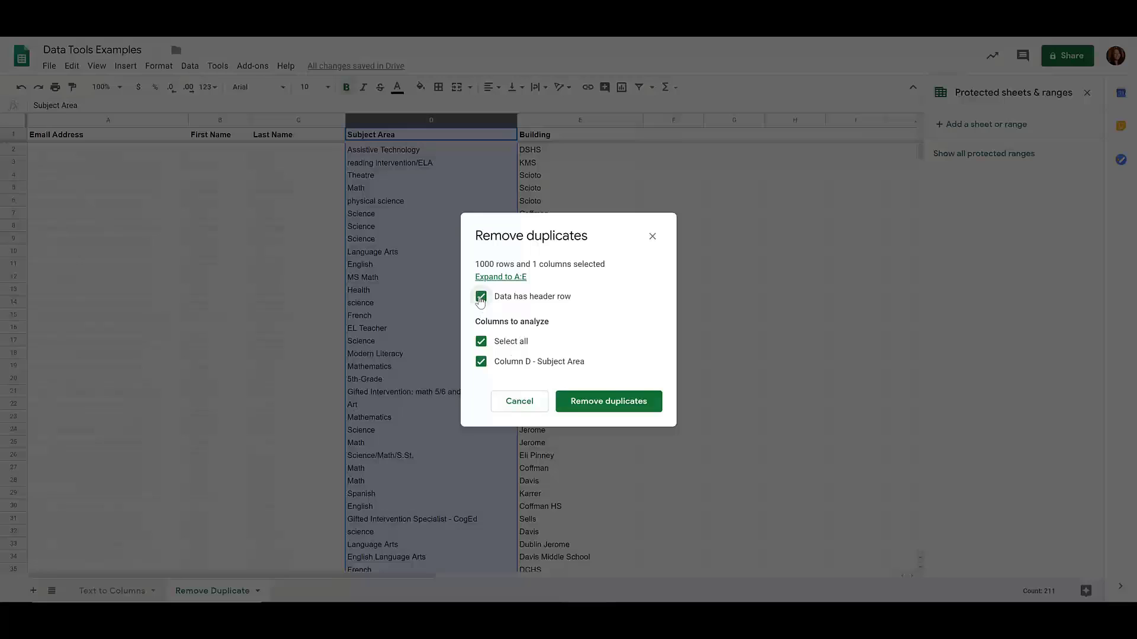
pyautogui.click(634, 408)
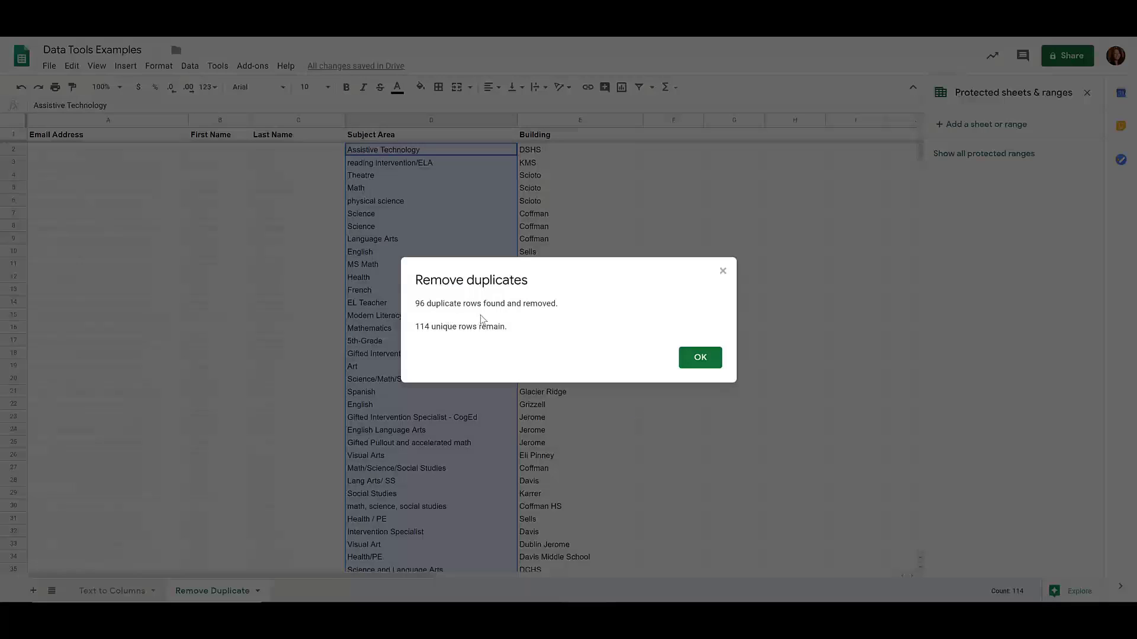
pyautogui.click(700, 358)
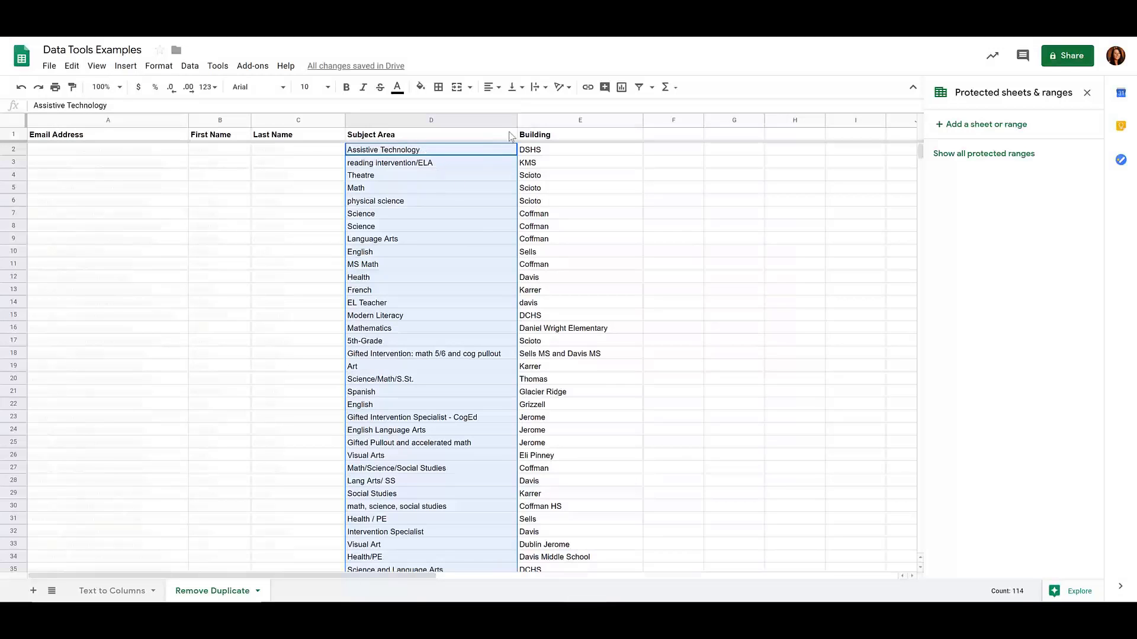
# Sort the sheet A → Z by the Subject Area column and review the sorted list down to its end
pyautogui.click(511, 121)
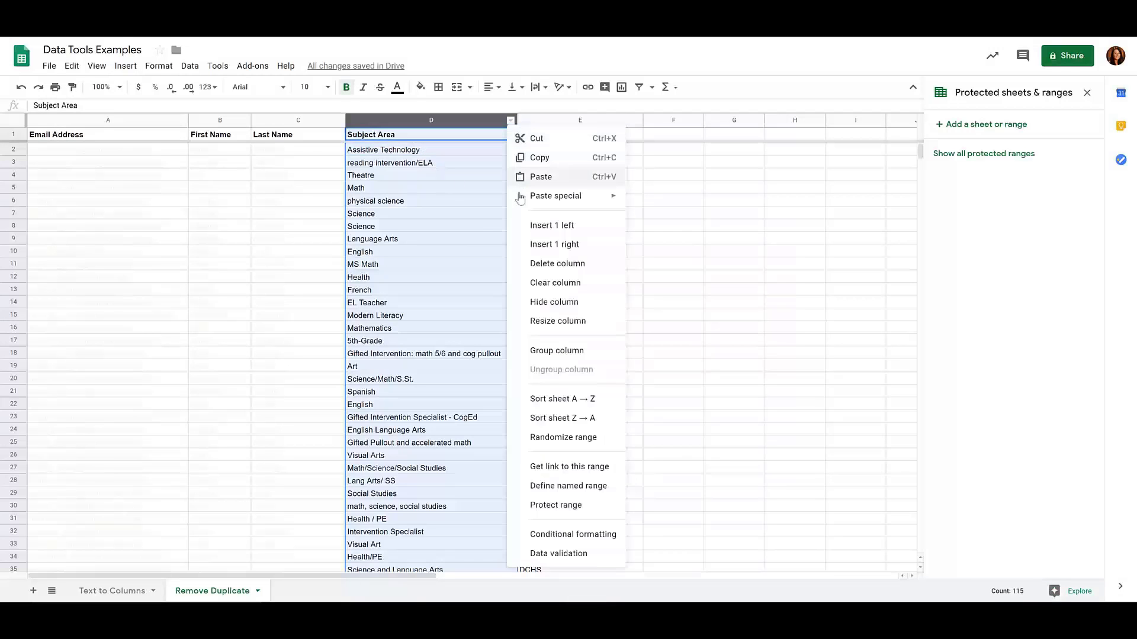
pyautogui.click(545, 400)
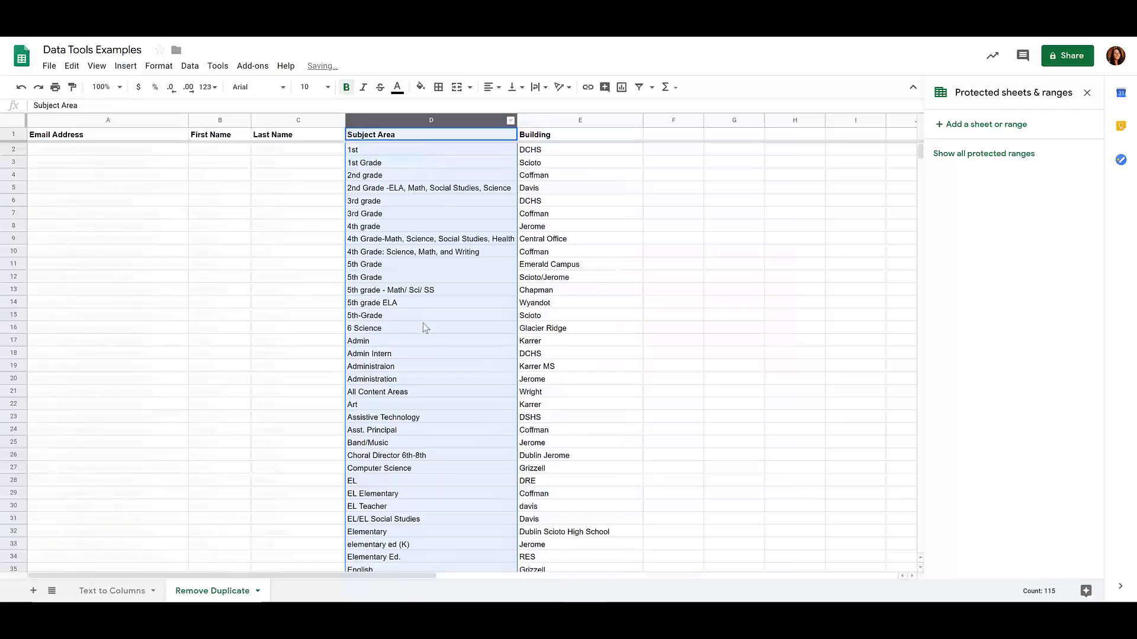
pyautogui.scroll(-15, 422, 324)
pyautogui.scroll(-5, 439, 333)
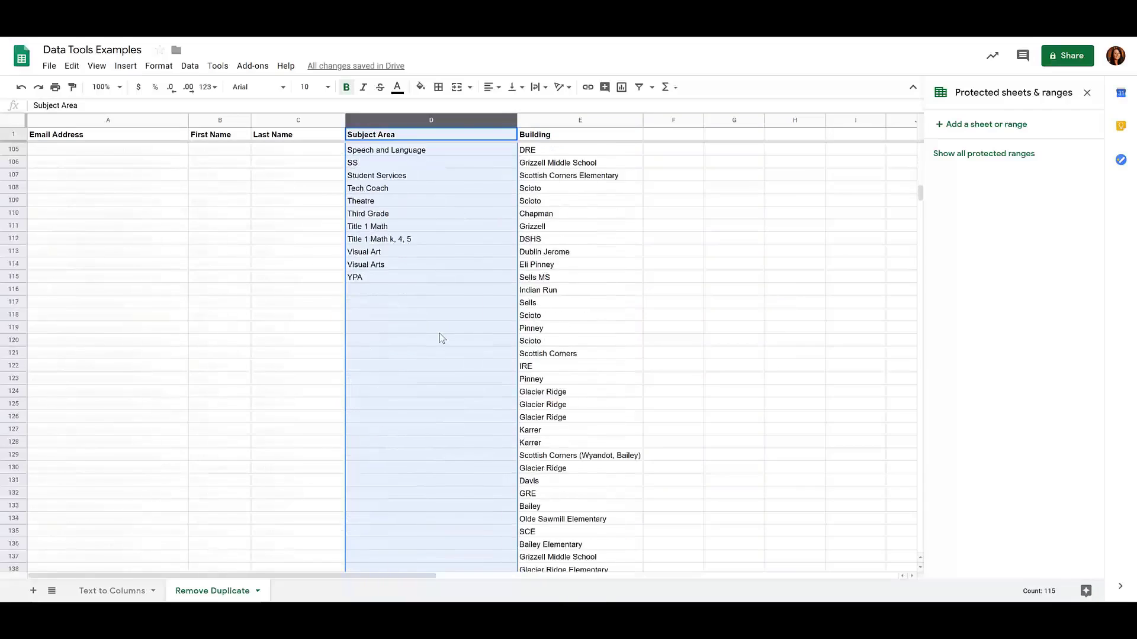
# Undo the Subject Area sort and the duplicate removal
pyautogui.hotkey('ctrl', 'z')
pyautogui.click(680, 243)
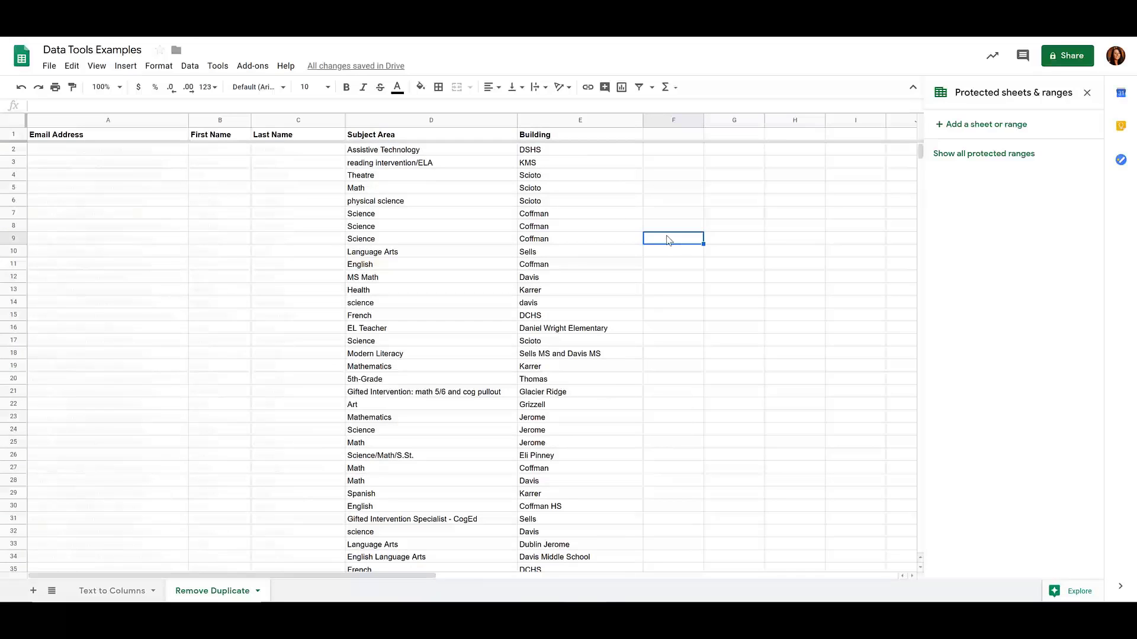
# Remove duplicates from the Building column only, treating the first row as a header
pyautogui.click(578, 120)
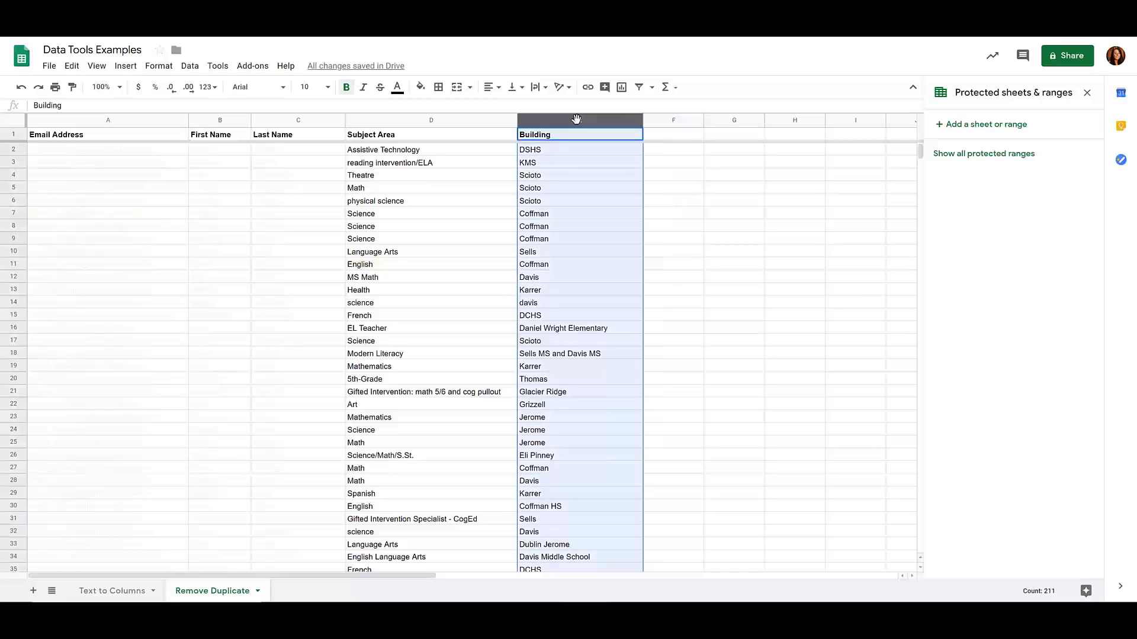
pyautogui.click(189, 68)
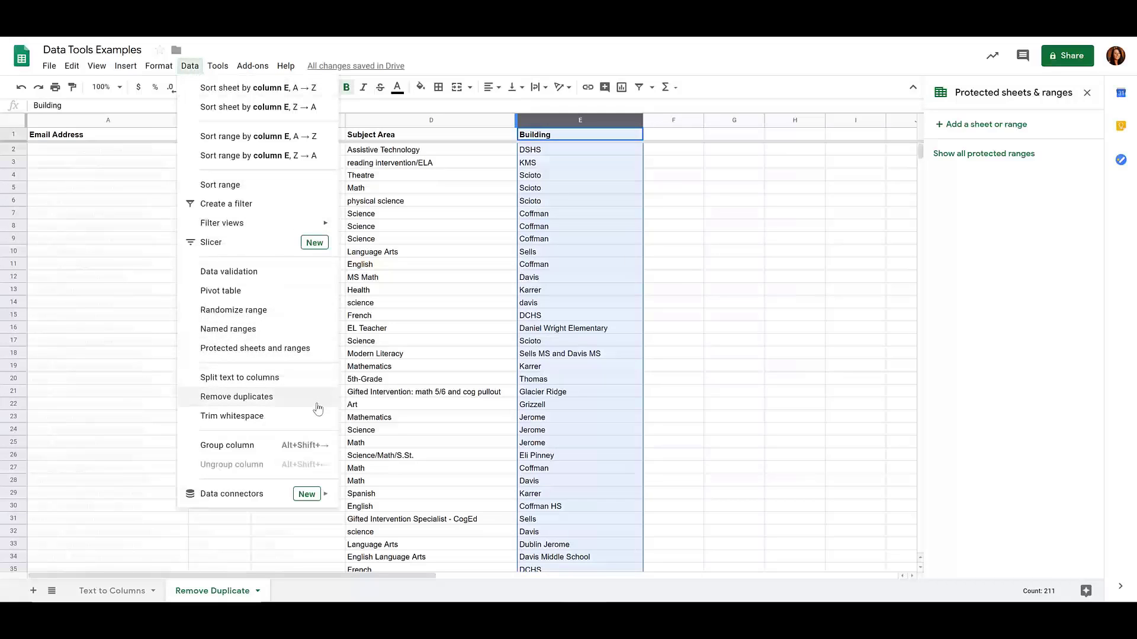
pyautogui.click(318, 406)
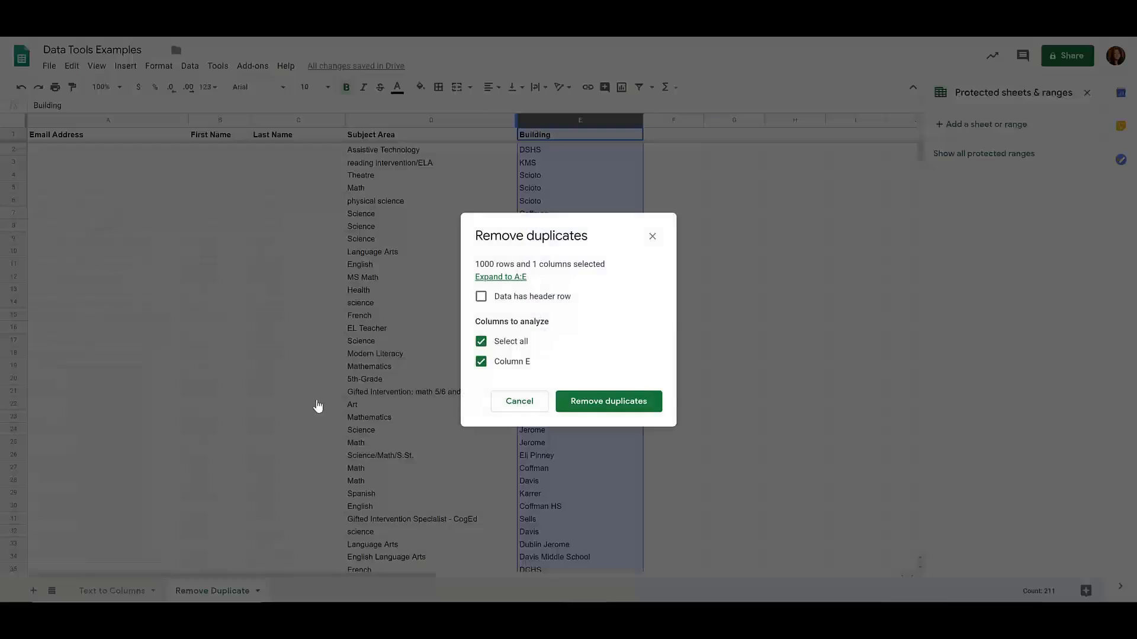
pyautogui.click(481, 296)
pyautogui.click(602, 403)
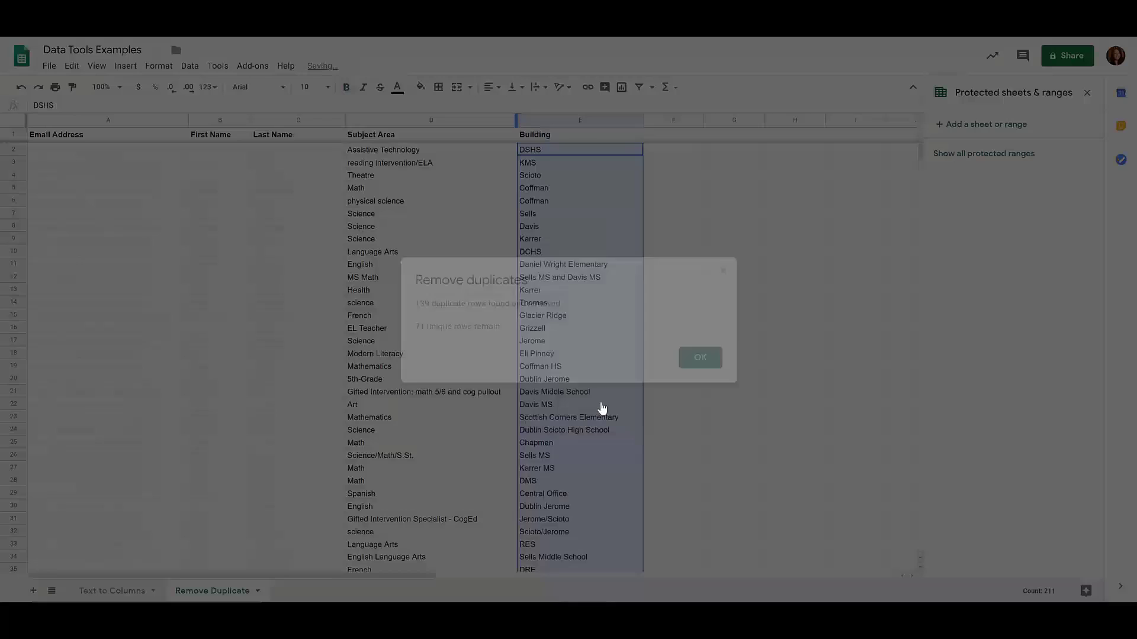
pyautogui.click(715, 361)
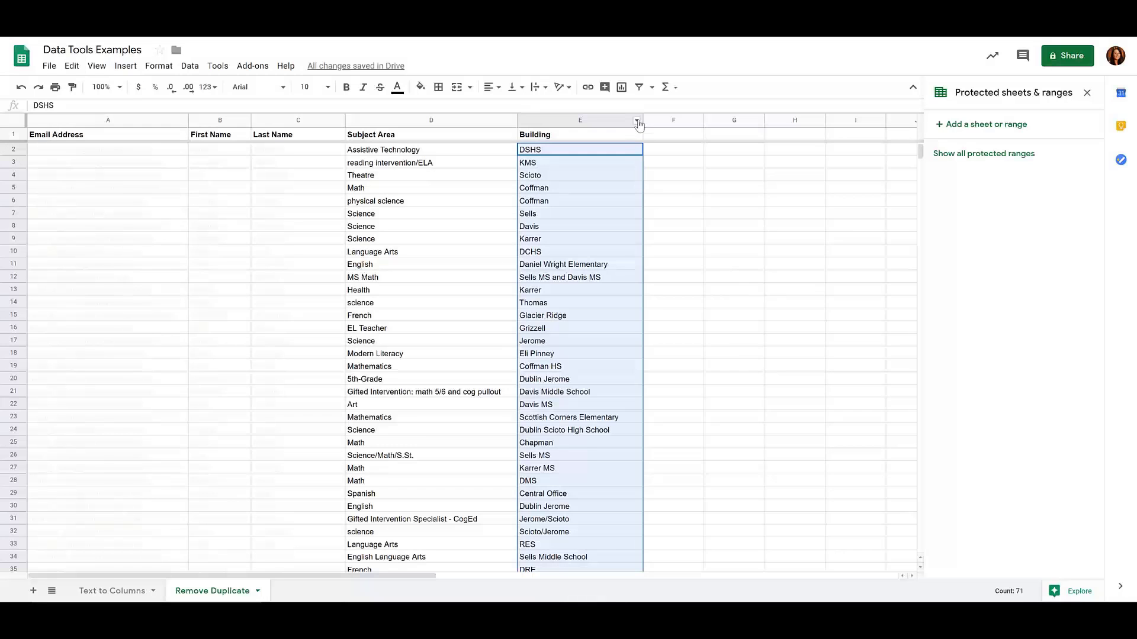
# Sort the sheet A → Z by the Building column and look through the sorted building names
pyautogui.click(637, 121)
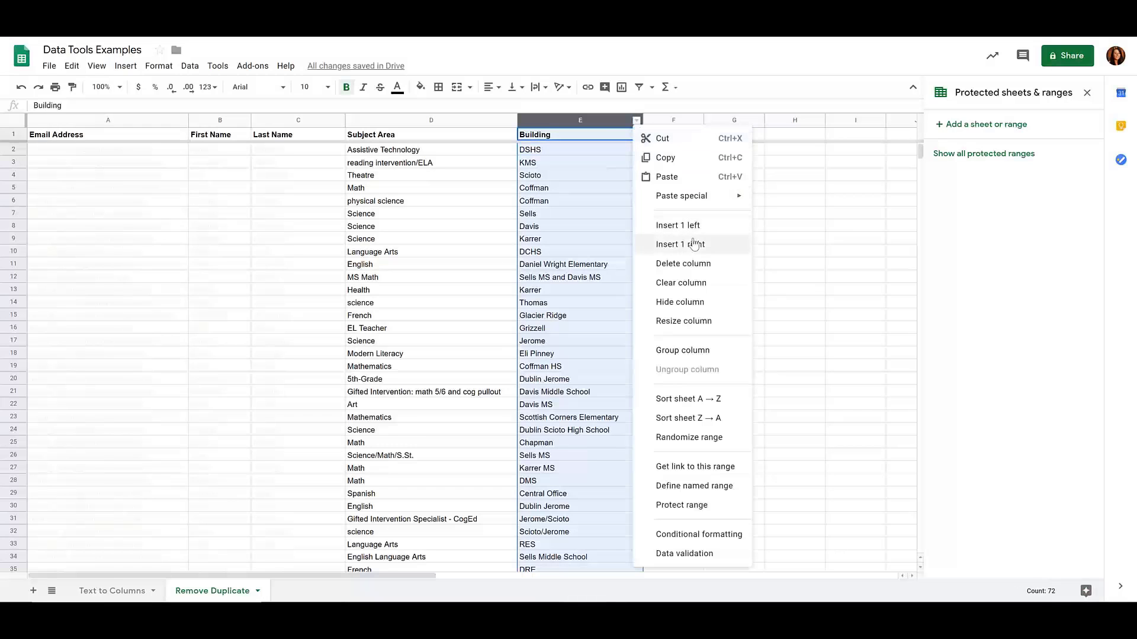
pyautogui.click(700, 400)
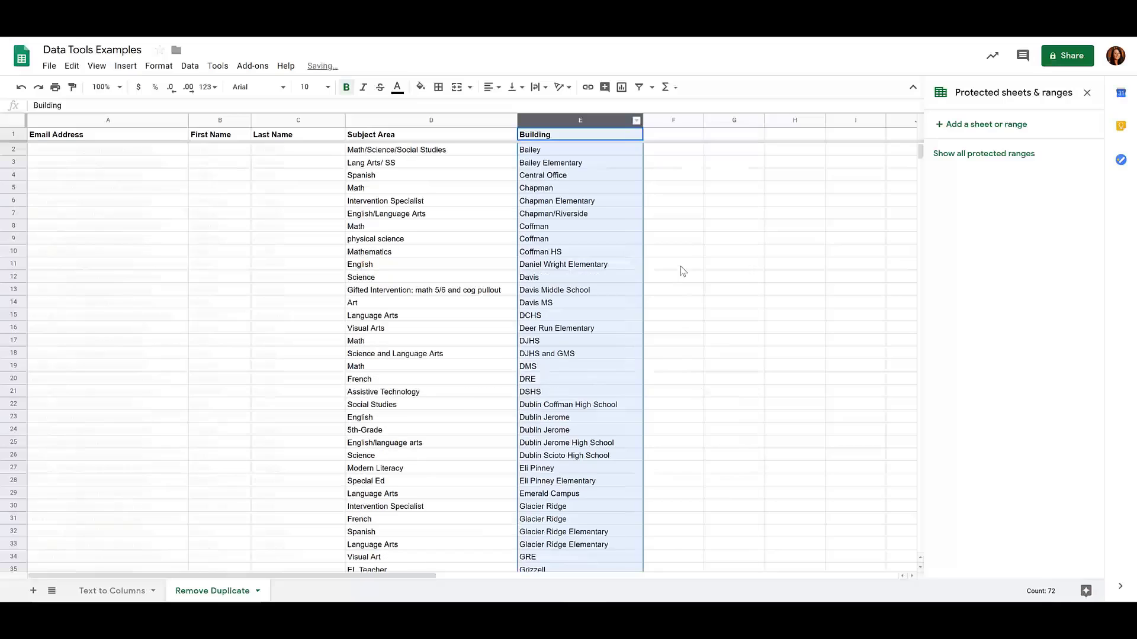
pyautogui.click(690, 223)
pyautogui.scroll(-13, 645, 225)
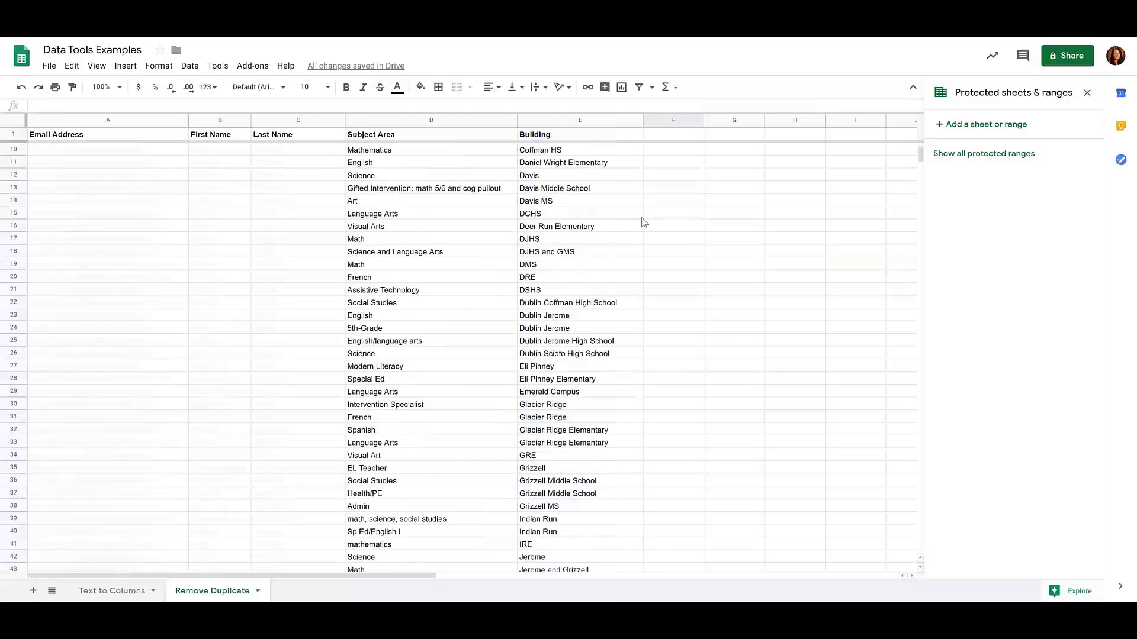